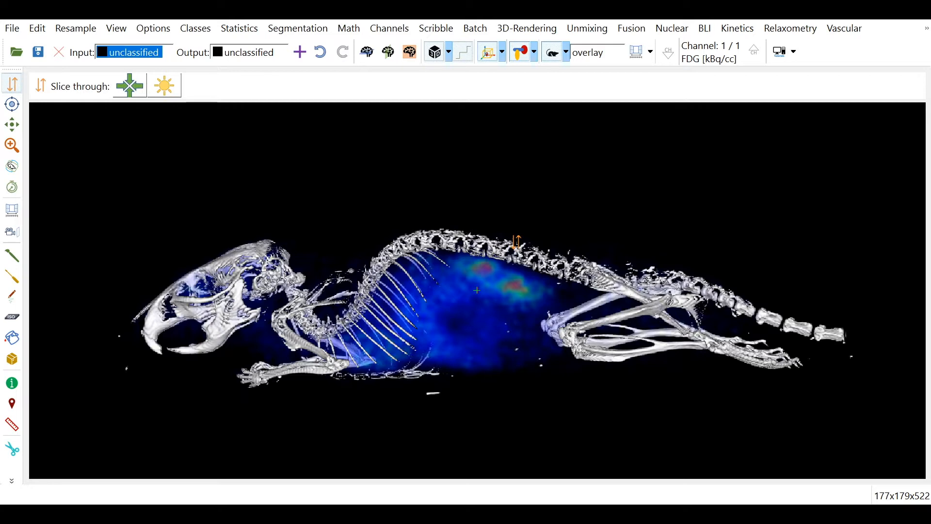
# - Step the FDG overlay through its time series and settle on time point 23 of 37
pyautogui.moveTo(517, 241); pyautogui.dragTo(515, 291)
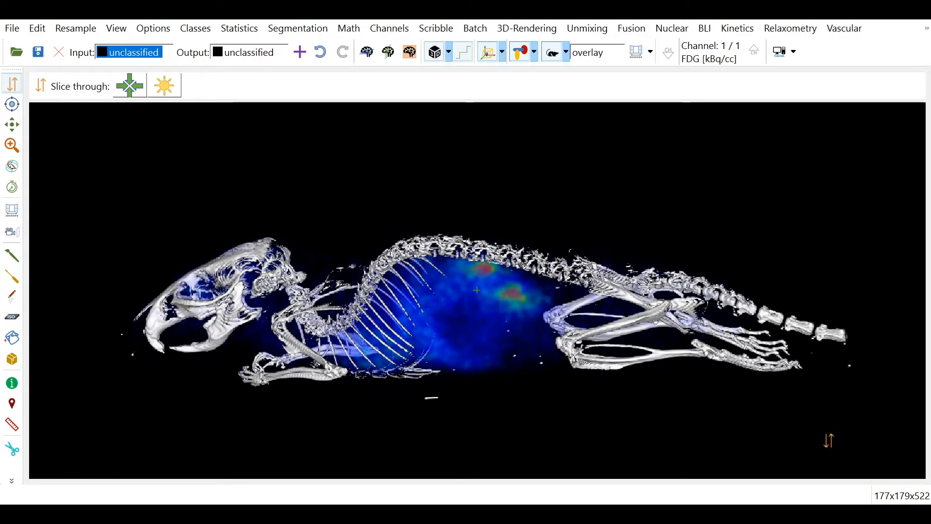
pyautogui.click(593, 51)
pyautogui.click(593, 53)
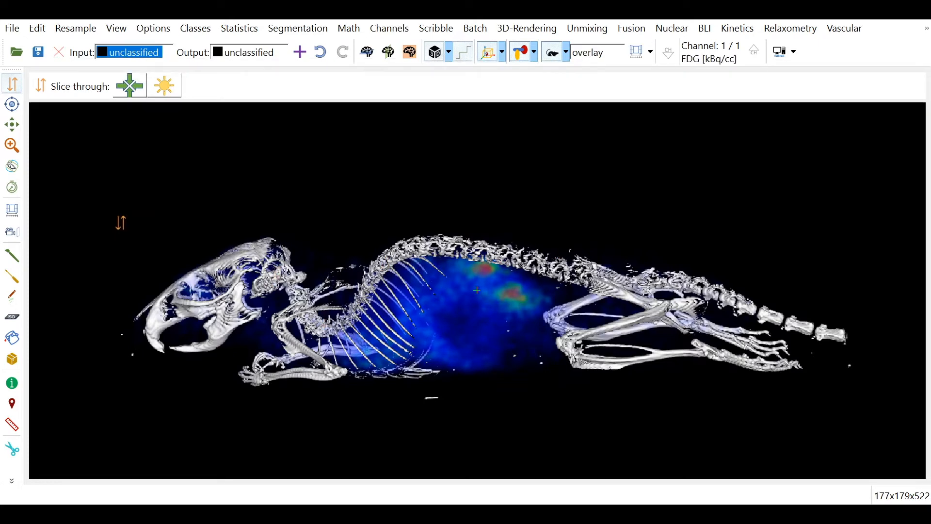
pyautogui.click(13, 189)
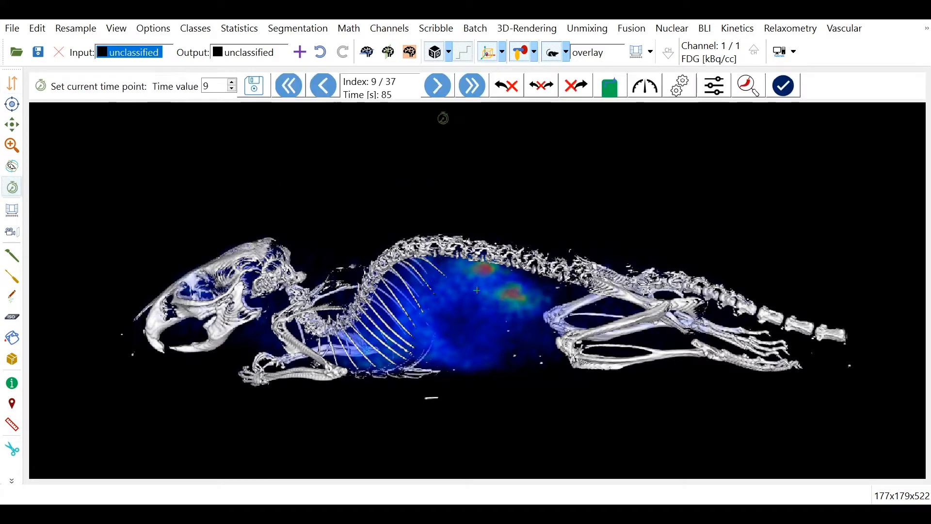
pyautogui.click(438, 86)
pyautogui.click(439, 86)
pyautogui.click(439, 87)
pyautogui.click(438, 86)
pyautogui.click(438, 87)
pyautogui.click(438, 87)
pyautogui.click(438, 87)
pyautogui.click(439, 87)
pyautogui.click(439, 88)
pyautogui.click(438, 88)
pyautogui.click(438, 88)
pyautogui.click(439, 87)
pyautogui.click(439, 87)
pyautogui.click(438, 89)
pyautogui.click(439, 90)
pyautogui.click(438, 89)
pyautogui.click(439, 89)
pyautogui.click(323, 88)
pyautogui.click(322, 88)
pyautogui.click(323, 87)
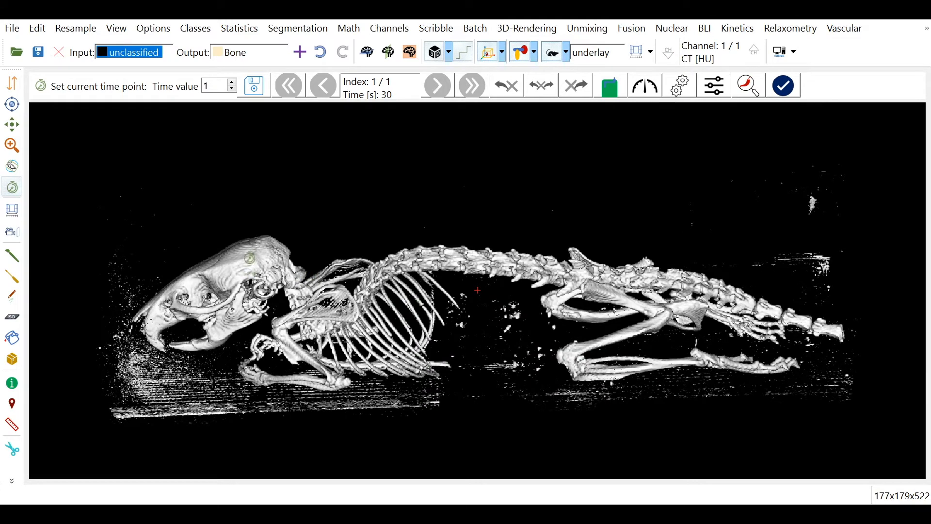
# - Segment the skeleton from unclassified into the Bone class with Above center thresholding on the CT
pyautogui.rightClick(253, 262)
pyautogui.moveTo(330, 300)
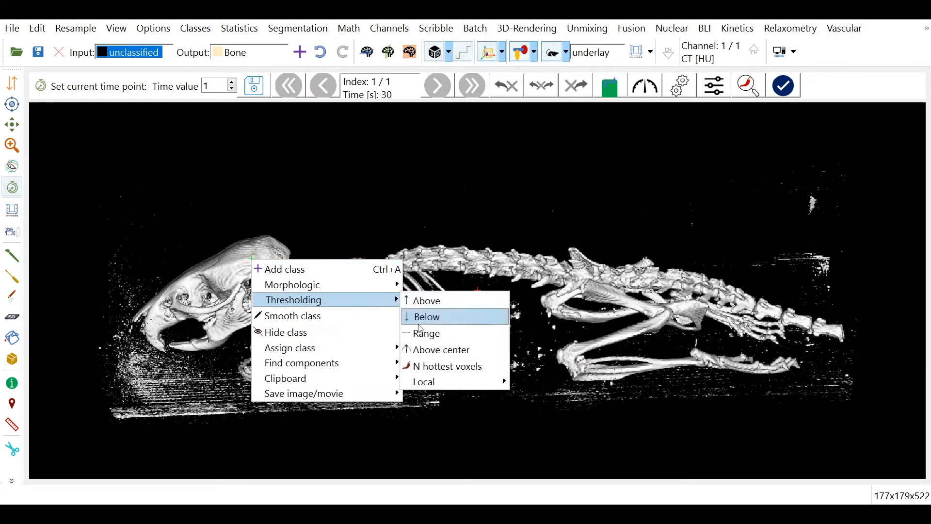
pyautogui.click(427, 350)
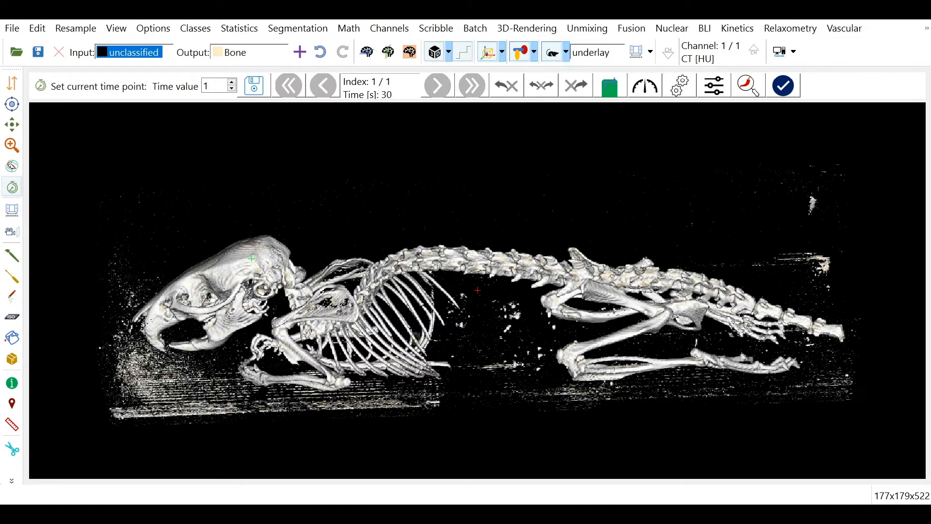
# - Set Bone as input and unclassified as output, and reassign the small stray Bone fragments using Find components
pyautogui.click(160, 52)
pyautogui.click(160, 87)
pyautogui.click(232, 52)
pyautogui.click(234, 67)
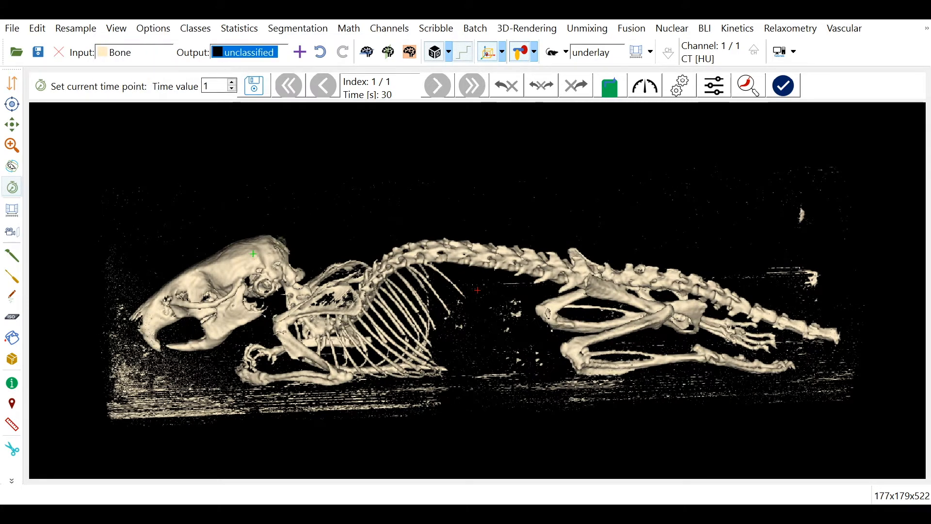
pyautogui.rightClick(266, 253)
pyautogui.moveTo(360, 356)
pyautogui.click(461, 357)
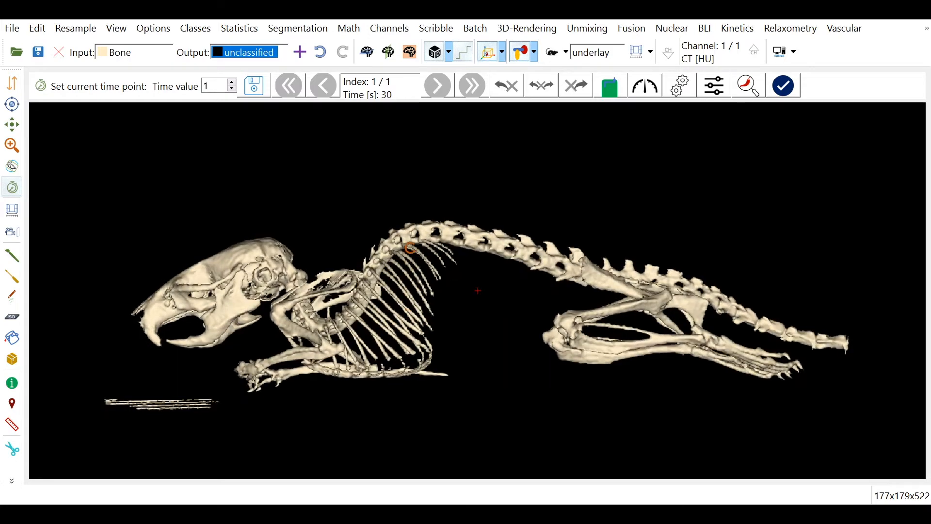
# - Reassign the leftover bed strips below the head from Bone to unclassified with Fill region in Unlimited mode
pyautogui.moveTo(410, 247); pyautogui.dragTo(408, 215, button='middle')
pyautogui.click(11, 338)
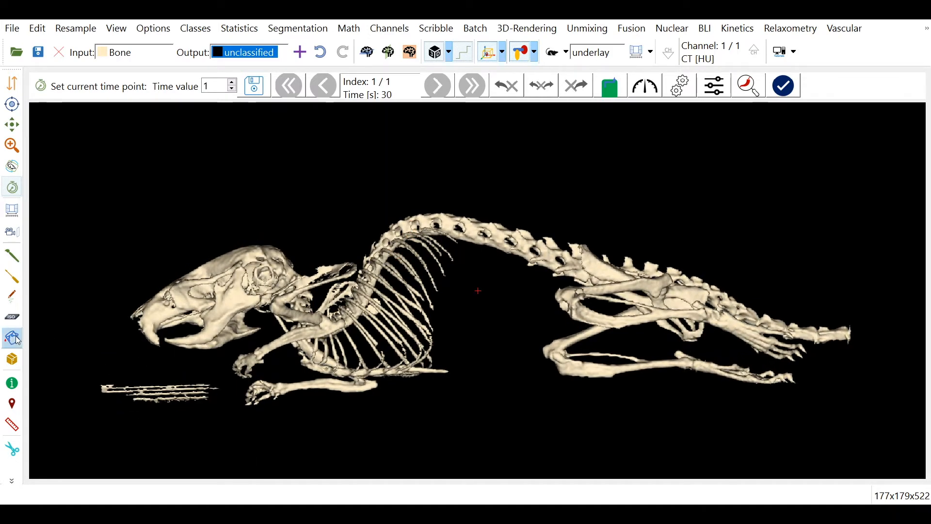
pyautogui.click(182, 388)
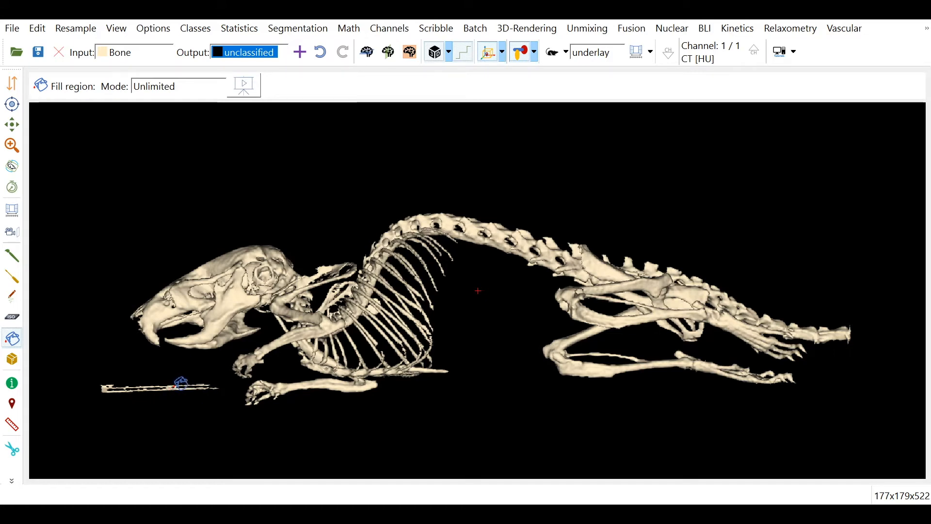
pyautogui.click(183, 386)
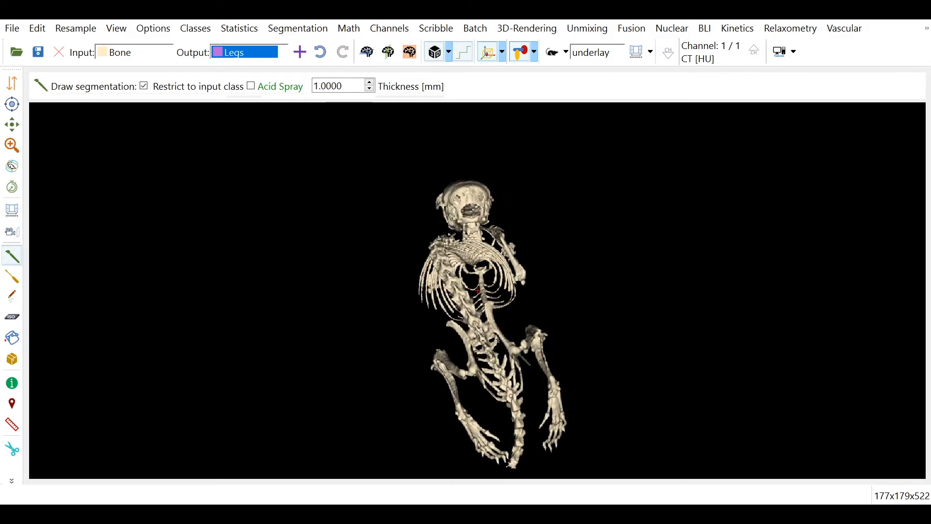
# - Outline both hind legs with Draw segmentation, restricted to the Bone input class, to assign them to the Legs class
pyautogui.moveTo(518, 343)
pyautogui.mouseDown()
pyautogui.moveTo(550, 453)
pyautogui.moveTo(569, 341)
pyautogui.mouseUp()
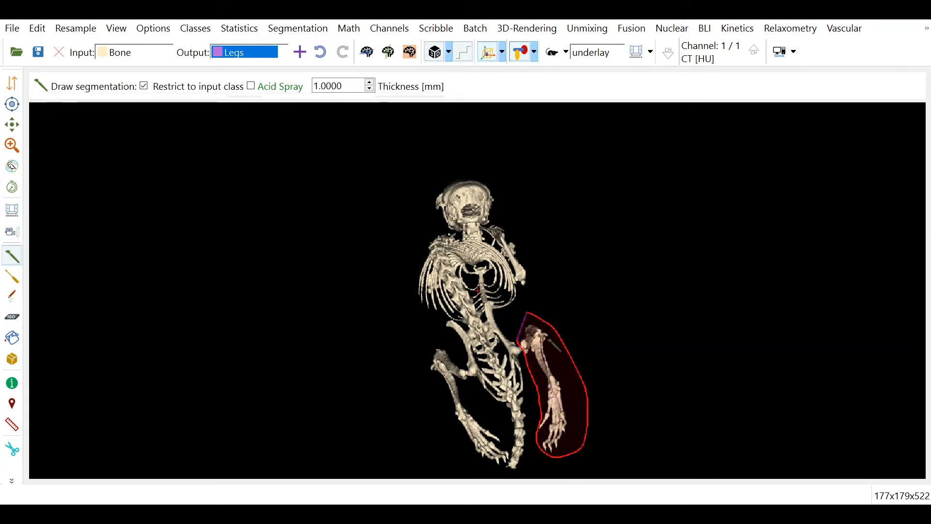
pyautogui.moveTo(517, 367); pyautogui.dragTo(543, 347, button='middle')
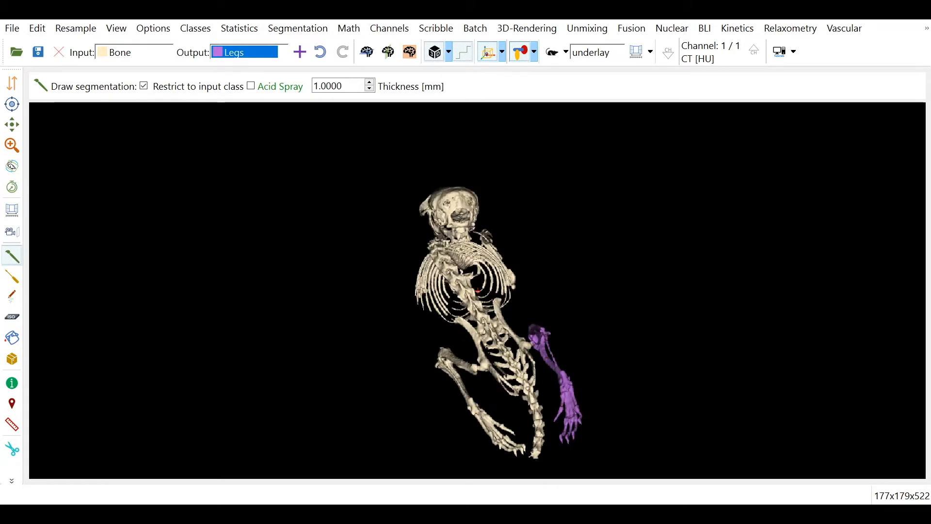
pyautogui.moveTo(475, 362)
pyautogui.mouseDown()
pyautogui.moveTo(534, 439)
pyautogui.moveTo(533, 456)
pyautogui.moveTo(515, 466)
pyautogui.moveTo(417, 361)
pyautogui.moveTo(468, 347)
pyautogui.moveTo(478, 363)
pyautogui.mouseUp()
pyautogui.moveTo(533, 378); pyautogui.dragTo(713, 292, button='middle')
pyautogui.moveTo(252, 250); pyautogui.dragTo(242, 291, button='middle')
# - Enable the FDG overlay rendering and the CT underlay rendering together in the 3D view
pyautogui.click(596, 52)
pyautogui.click(590, 78)
pyautogui.click(552, 52)
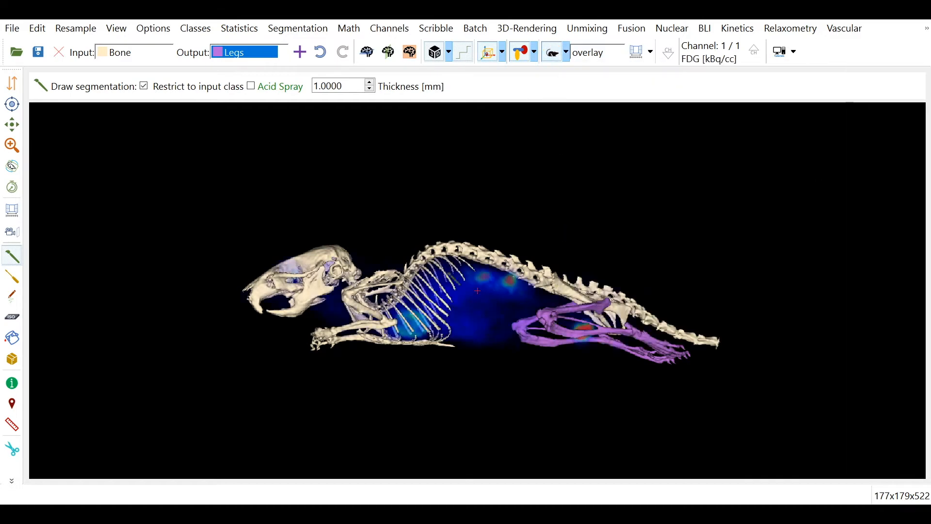
pyautogui.scroll(1, 593, 53)
pyautogui.click(550, 55)
# - Add a new class named Heart
pyautogui.rightClick(451, 246)
pyautogui.click(467, 261)
pyautogui.write('Heart')
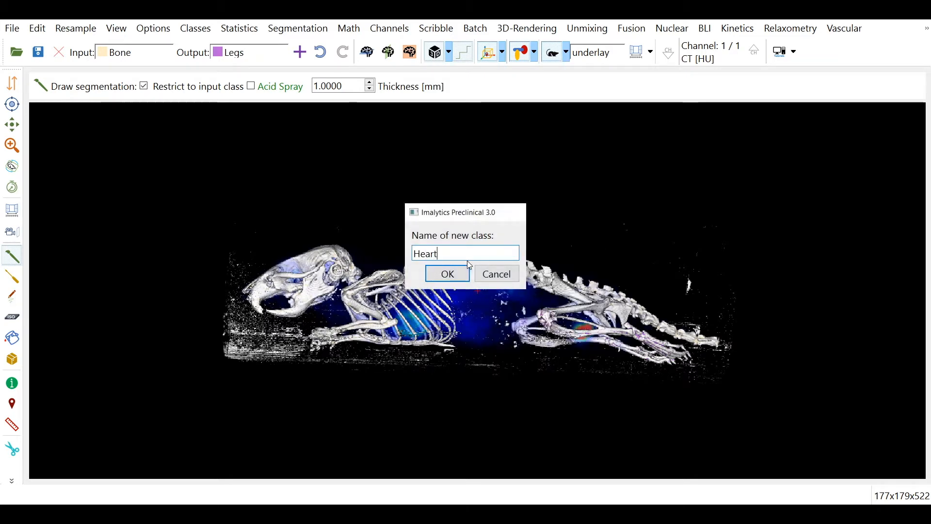
pyautogui.press('Return')
# - Advance the FDG overlay to time point 34 of 37 (1350 s)
pyautogui.click(12, 187)
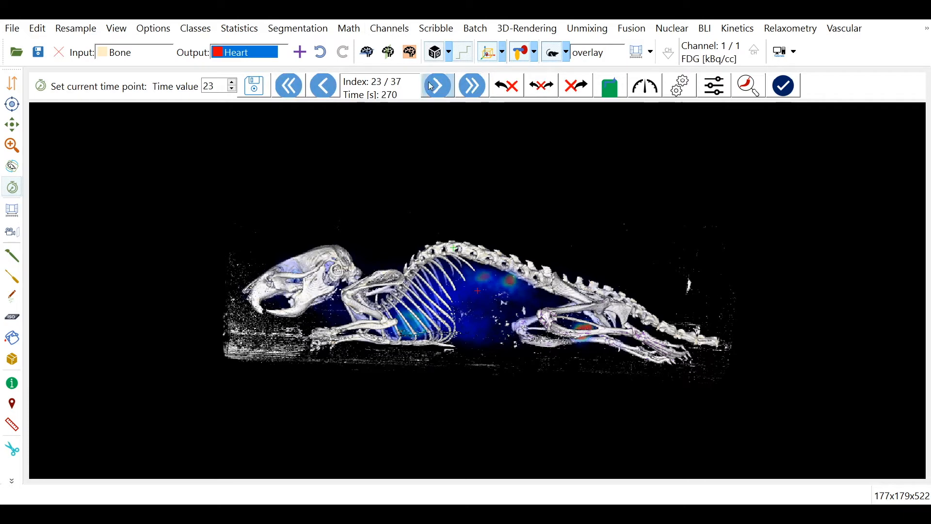
pyautogui.click(432, 86)
pyautogui.click(433, 87)
pyautogui.click(432, 86)
pyautogui.click(433, 87)
pyautogui.click(434, 87)
pyautogui.click(435, 87)
pyautogui.click(436, 89)
pyautogui.click(436, 89)
pyautogui.click(436, 92)
pyautogui.click(436, 92)
pyautogui.click(436, 92)
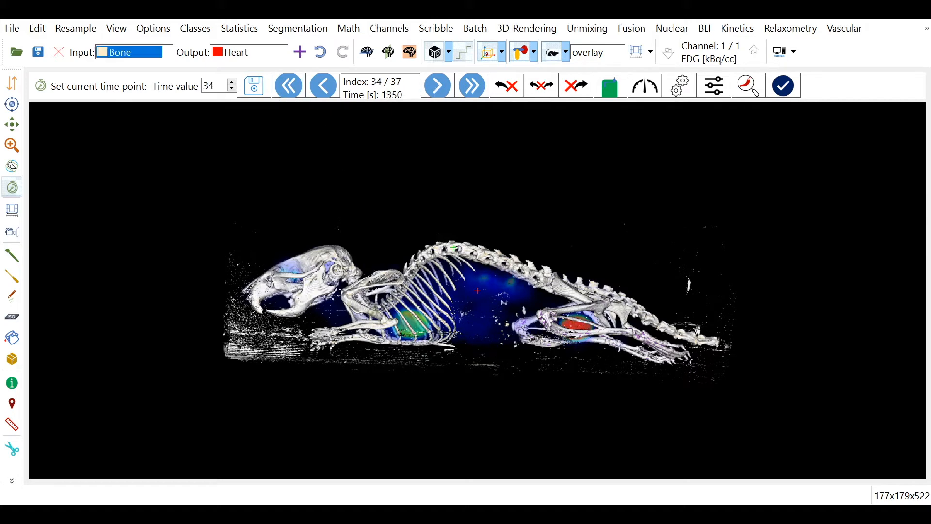
# - Show a 2D slice view beside the 3D view and move it to the slices through the heart
pyautogui.click(367, 53)
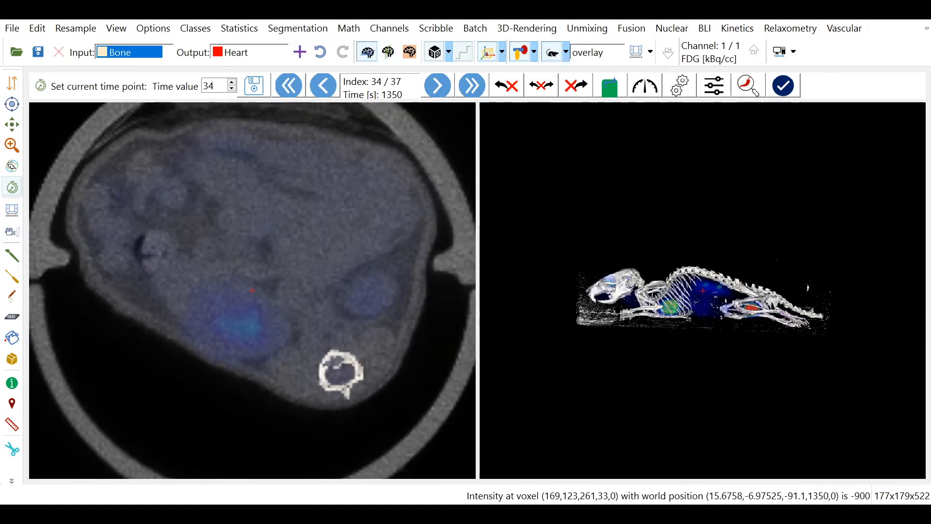
pyautogui.scroll(6, 702, 291)
pyautogui.click(623, 319)
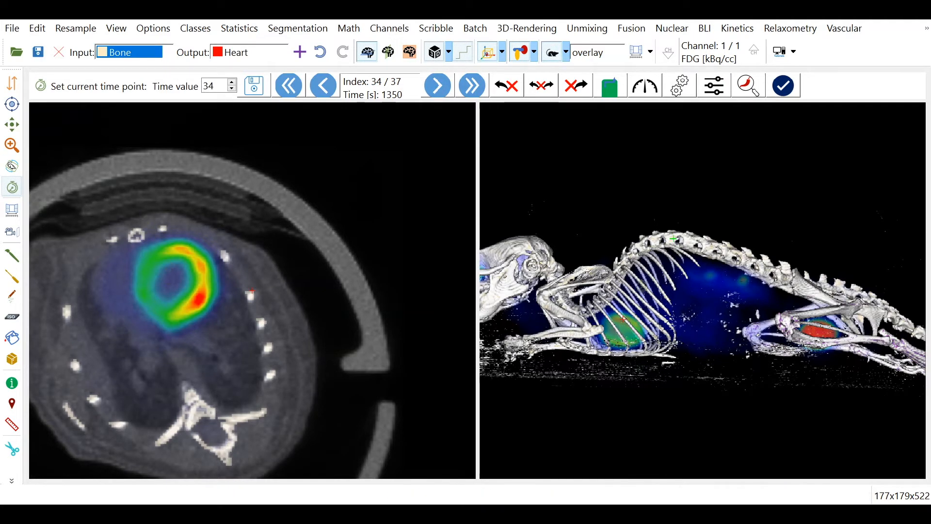
pyautogui.moveTo(196, 222)
pyautogui.mouseDown()
pyautogui.moveTo(202, 312)
pyautogui.moveTo(198, 227)
pyautogui.mouseUp()
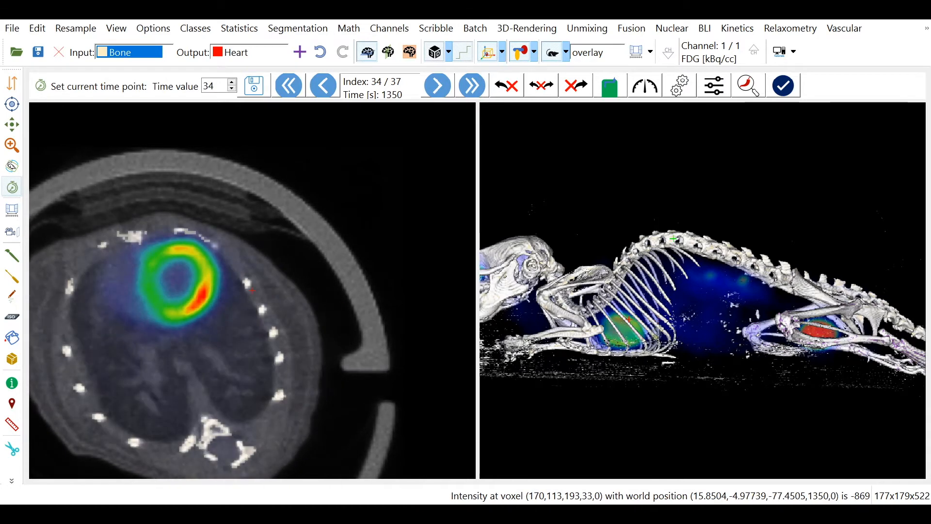
pyautogui.moveTo(199, 310); pyautogui.dragTo(201, 265)
# - Segment the ring of heart uptake from unclassified into the Heart class with the ISO tool at 0.50
pyautogui.click(12, 317)
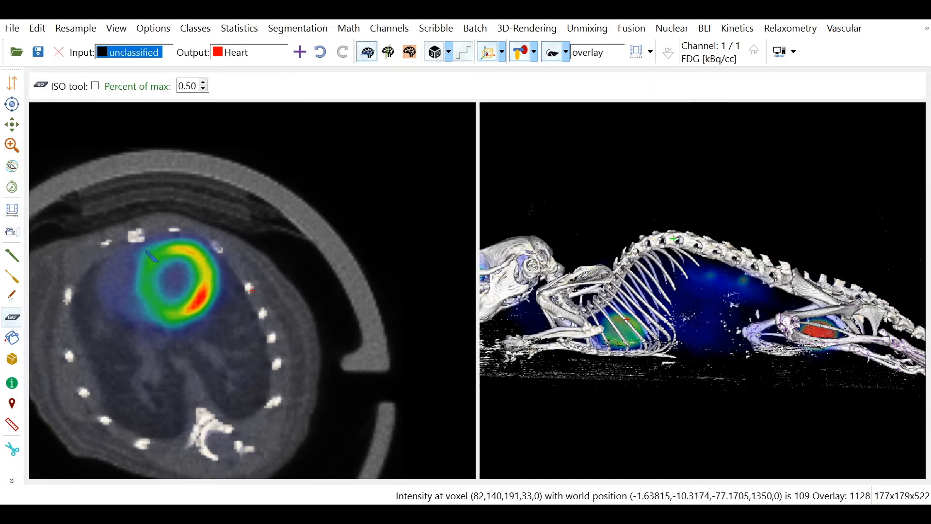
pyautogui.click(246, 284)
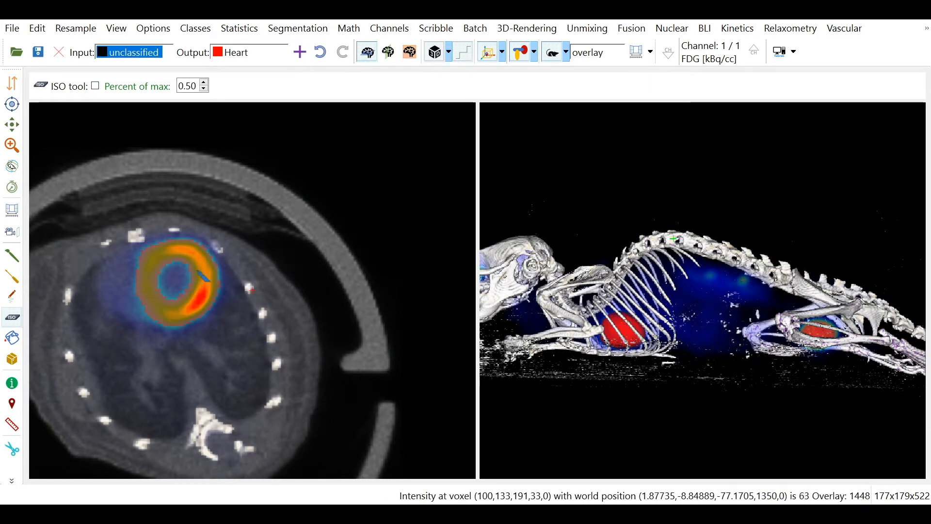
pyautogui.moveTo(203, 275); pyautogui.dragTo(207, 308)
# - Fill the cavity of the Heart class with a morphologic closing of 15 voxels and check neighbouring slices
pyautogui.rightClick(192, 262)
pyautogui.moveTo(245, 281)
pyautogui.click(388, 335)
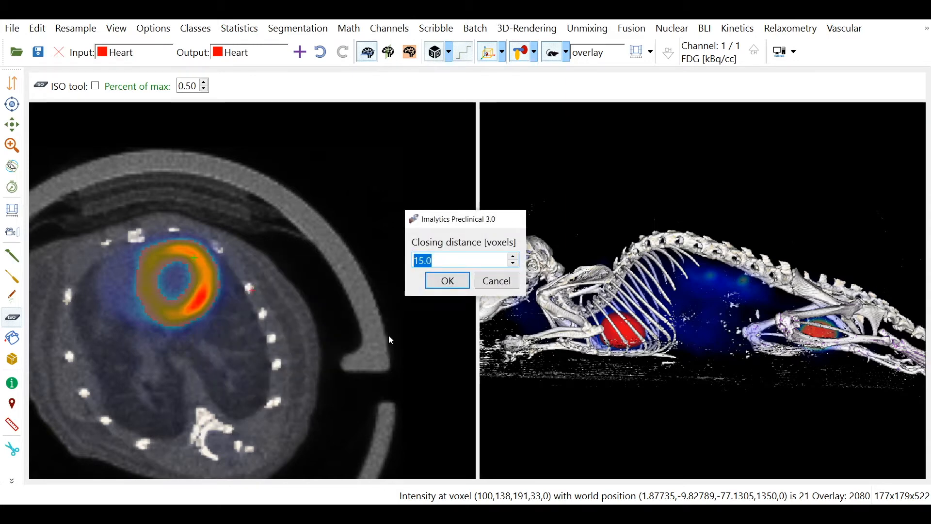
pyautogui.press('Return')
pyautogui.moveTo(179, 349); pyautogui.dragTo(182, 380, button='middle')
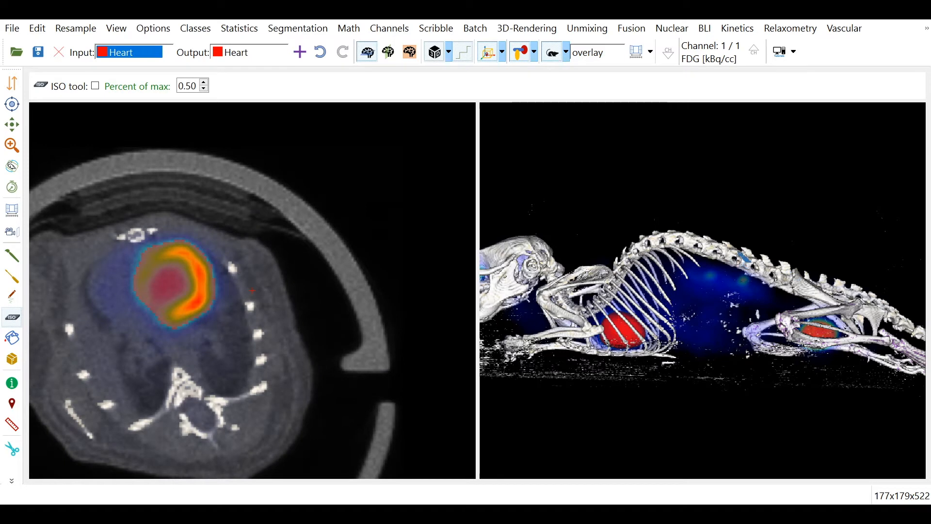
# - Add a Kidneys class at the kidney uptake and a Bladder class at the bladder uptake
pyautogui.click(739, 253)
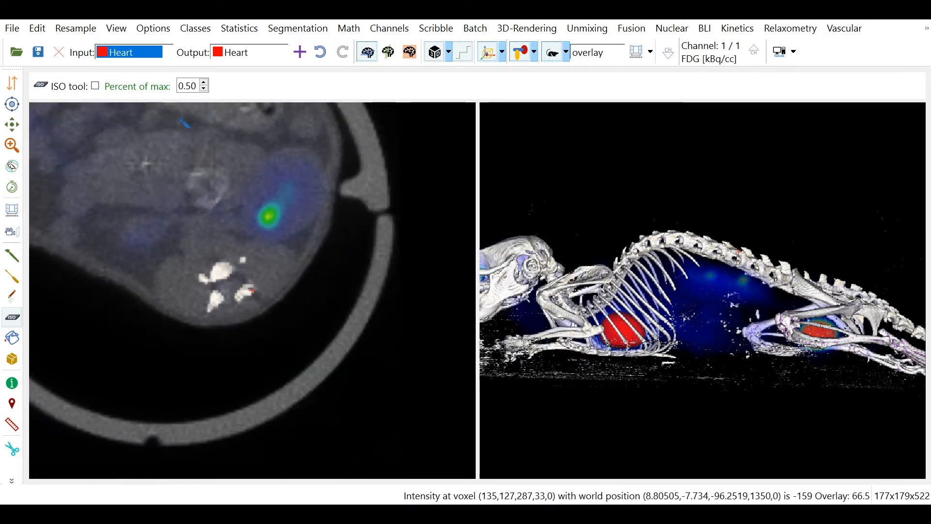
pyautogui.rightClick(240, 222)
pyautogui.click(290, 236)
pyautogui.write('Ki')
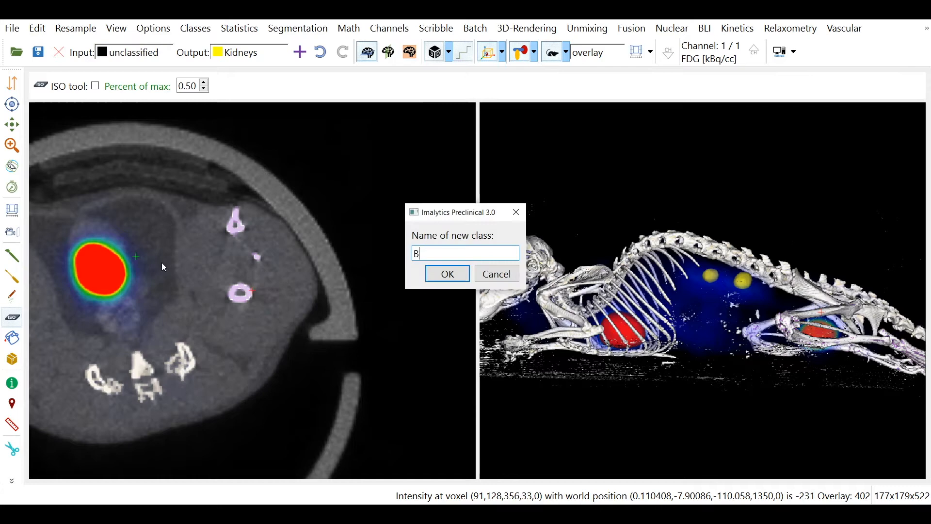
pyautogui.write('dd')
pyautogui.press('Return')
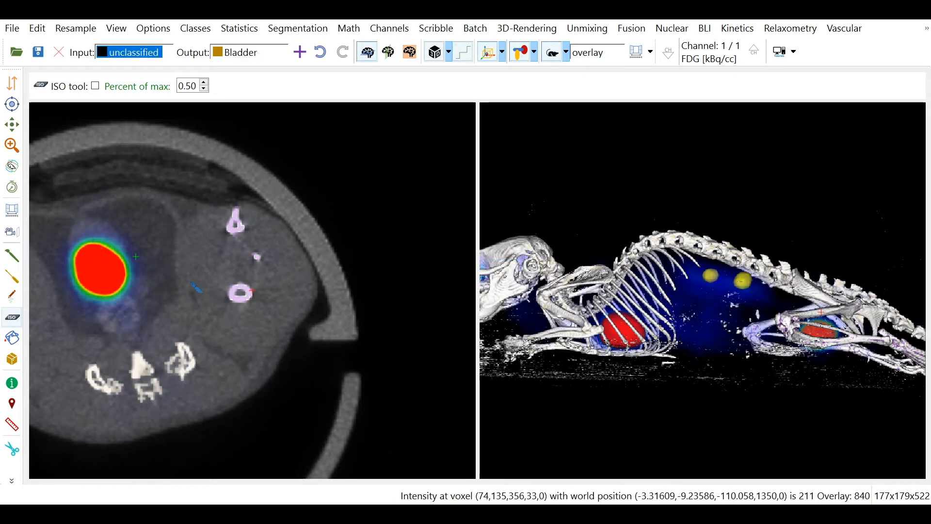
# - Turn off the CT volume rendering and inspect the FDG overlay's class statistics graph of mean uptake over time
pyautogui.click(567, 56)
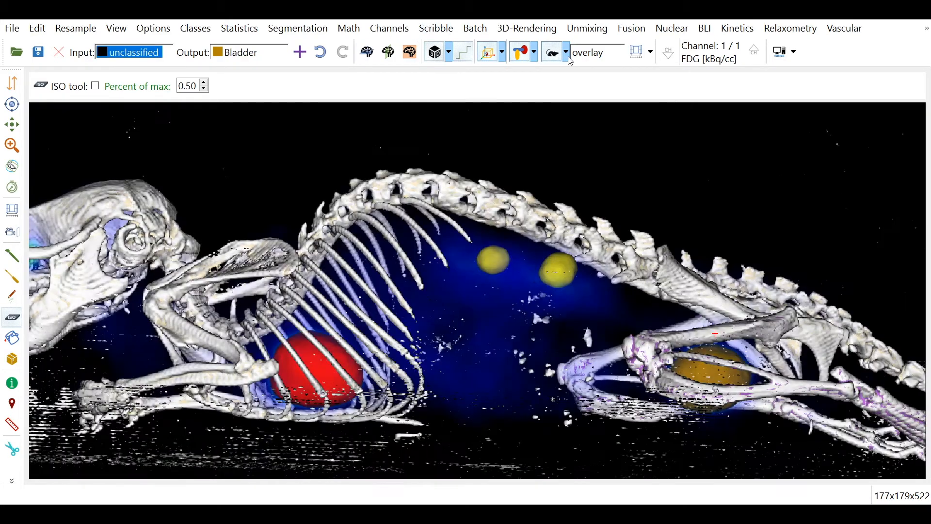
pyautogui.click(552, 53)
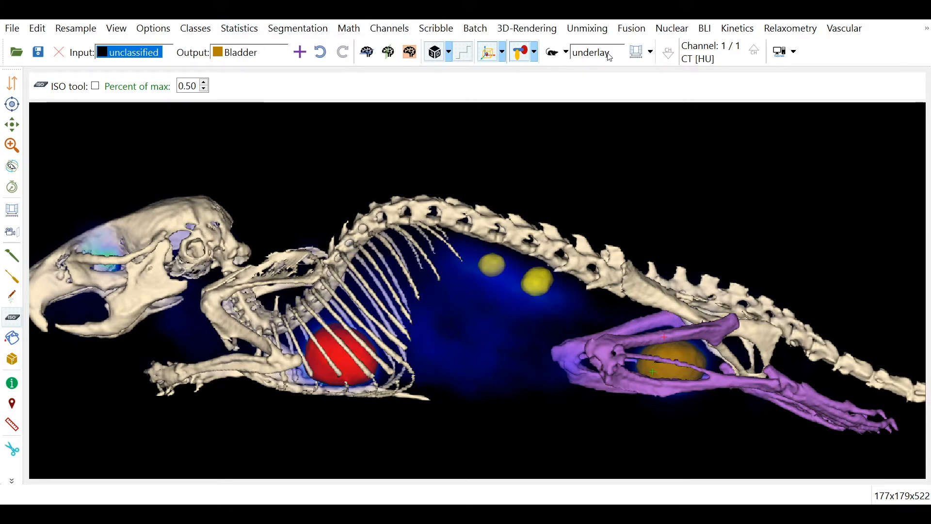
pyautogui.click(239, 28)
pyautogui.click(272, 43)
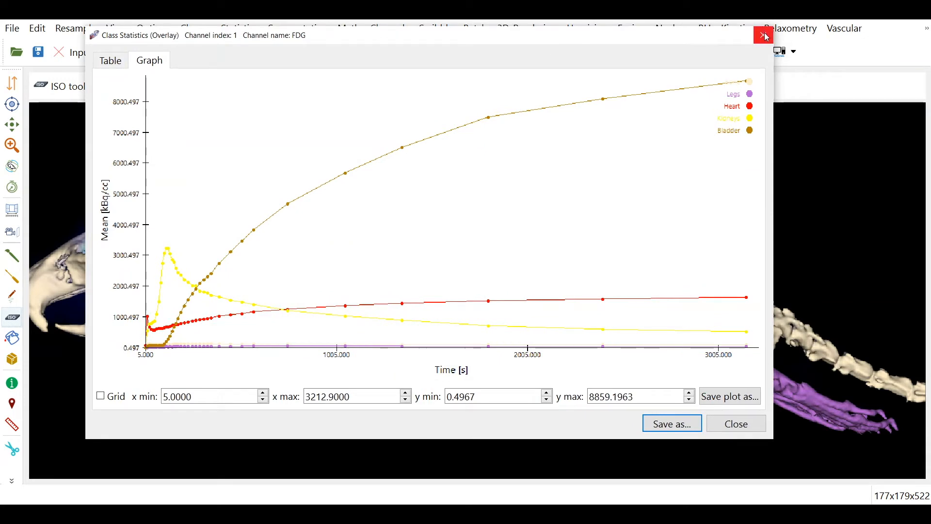
pyautogui.click(764, 36)
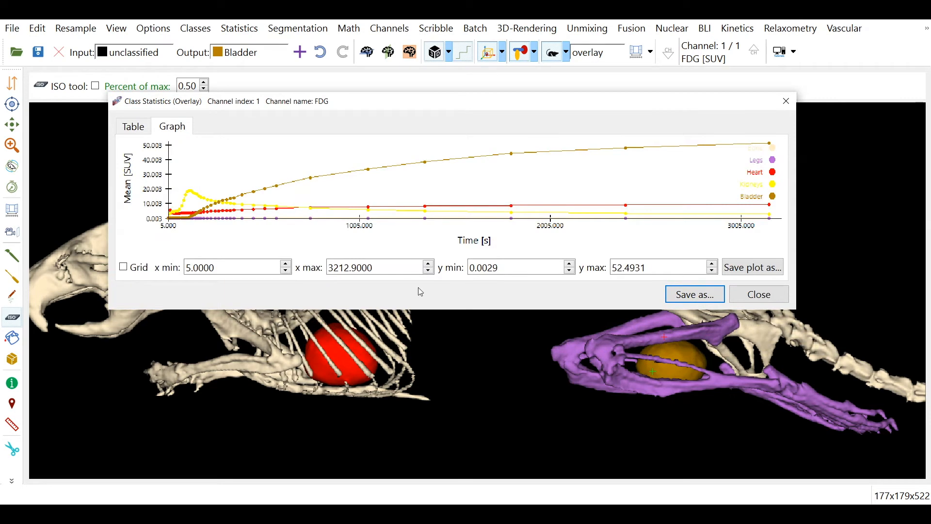
# - Compare the table and graph of the FDG class statistics in SUV, and close the statistics
pyautogui.click(127, 126)
pyautogui.click(172, 126)
pyautogui.click(140, 127)
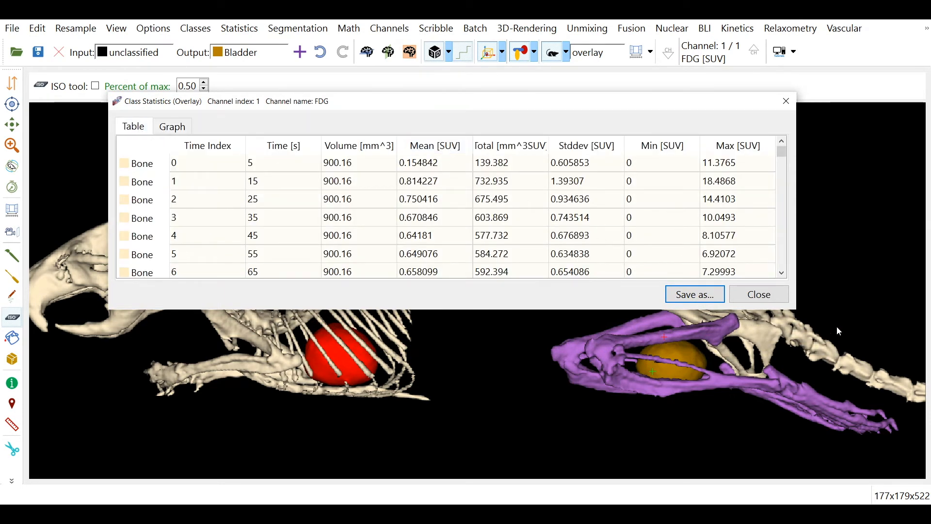
pyautogui.click(757, 296)
pyautogui.scroll(-2, 440, 262)
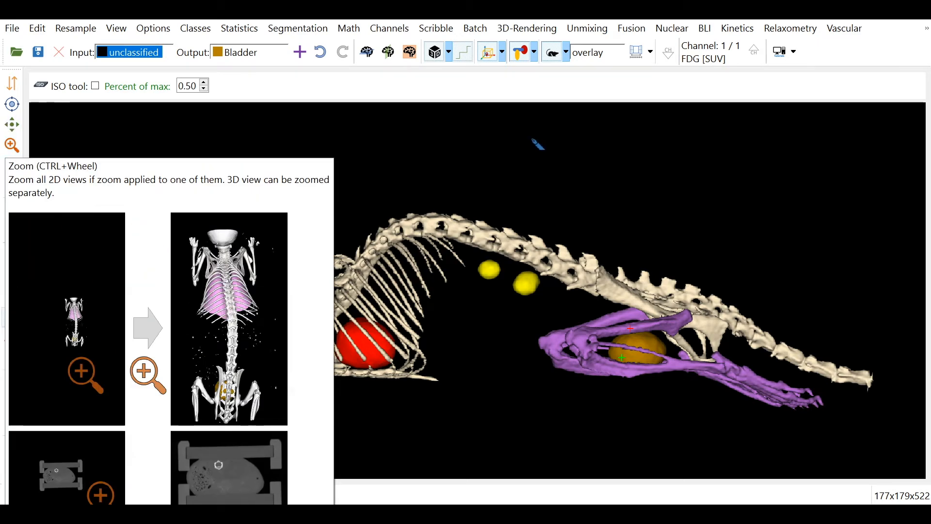
# - Look through the Kinetics commands and preview the Cropping demo video among the Mouse modes examples
pyautogui.click(737, 29)
pyautogui.moveTo(803, 109)
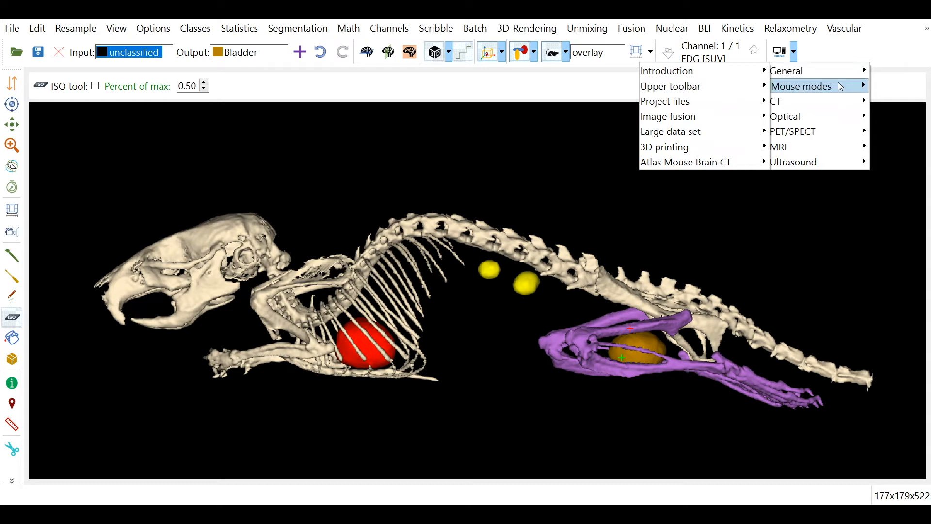
pyautogui.moveTo(817, 86)
pyautogui.moveTo(709, 125)
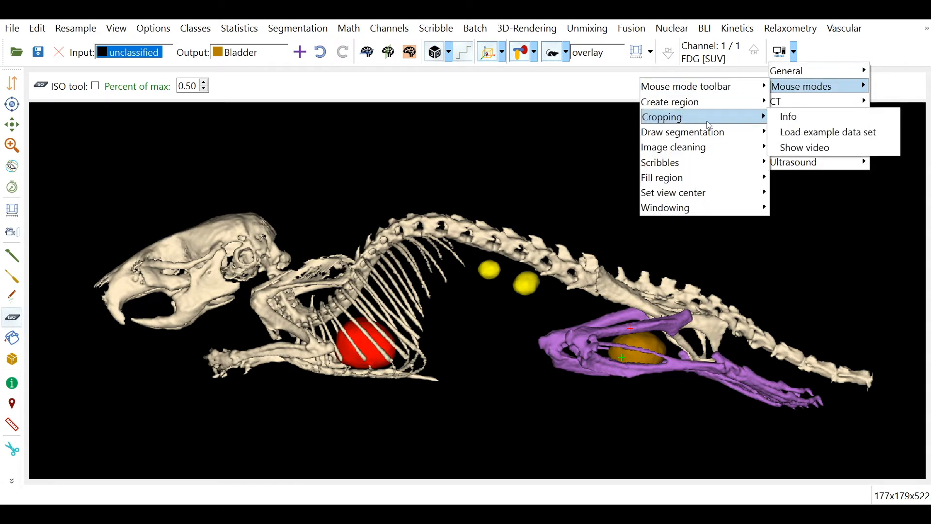
pyautogui.moveTo(825, 146)
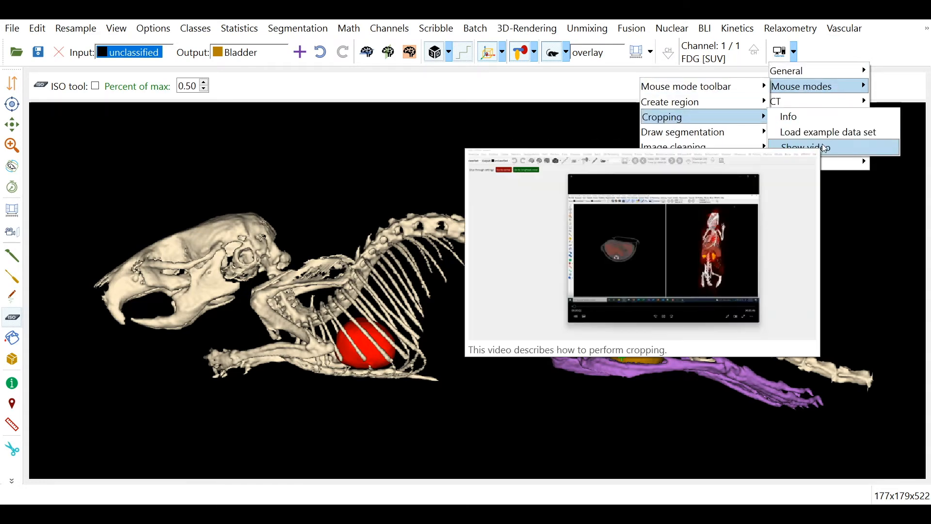